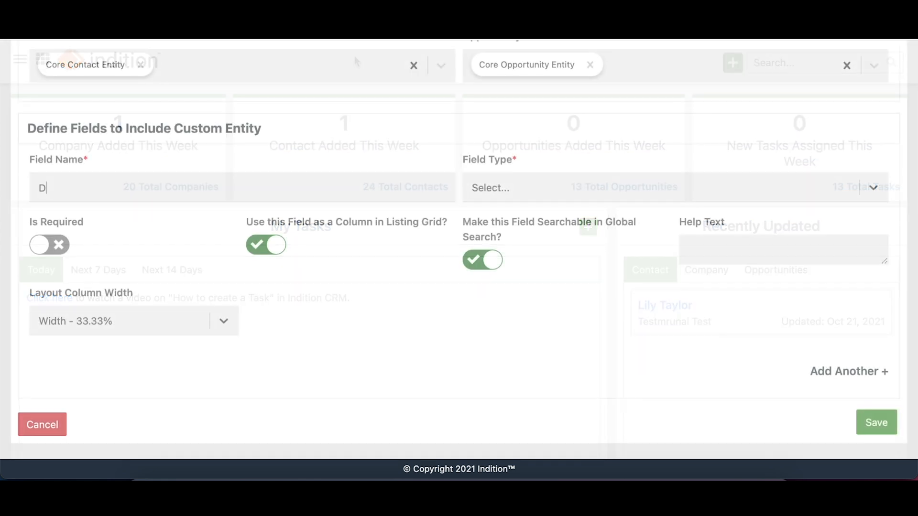
Name the custom field "Department Code" and set its field type to Input Text with the Integer data type.
text(epartment Code)
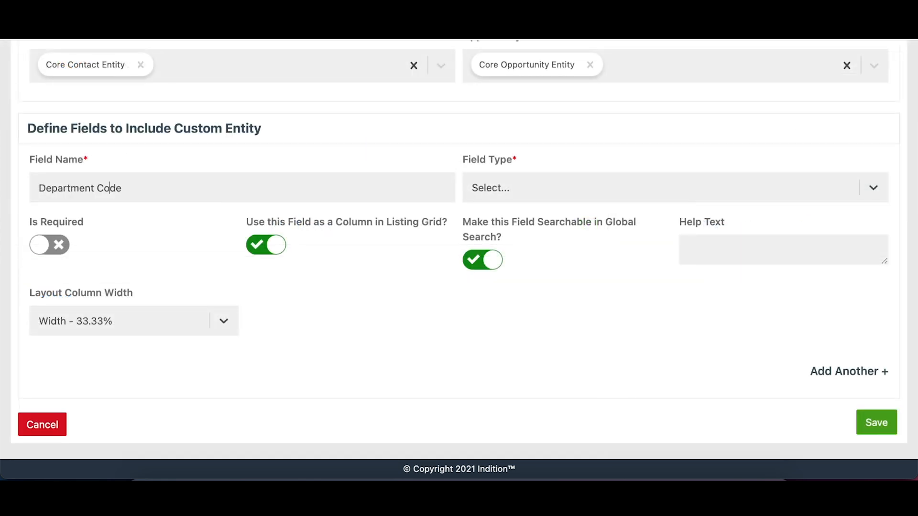
click(536, 189)
click(536, 274)
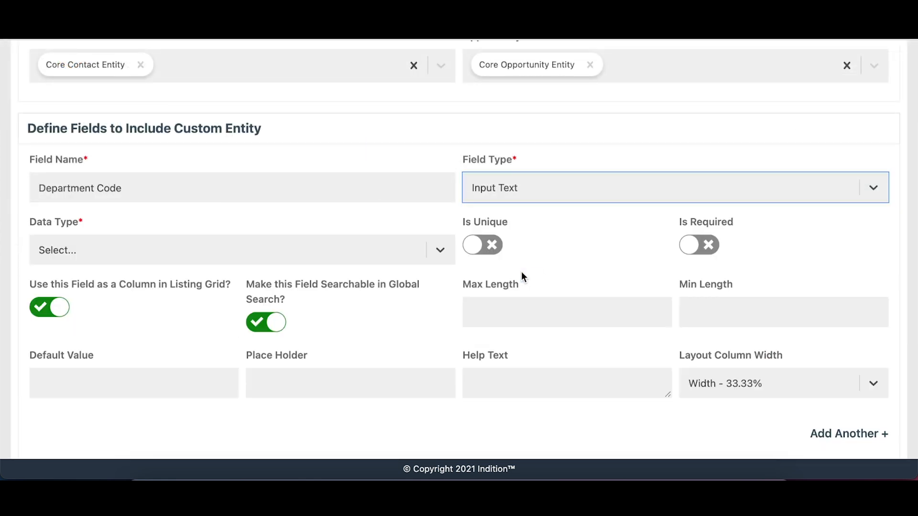
click(440, 252)
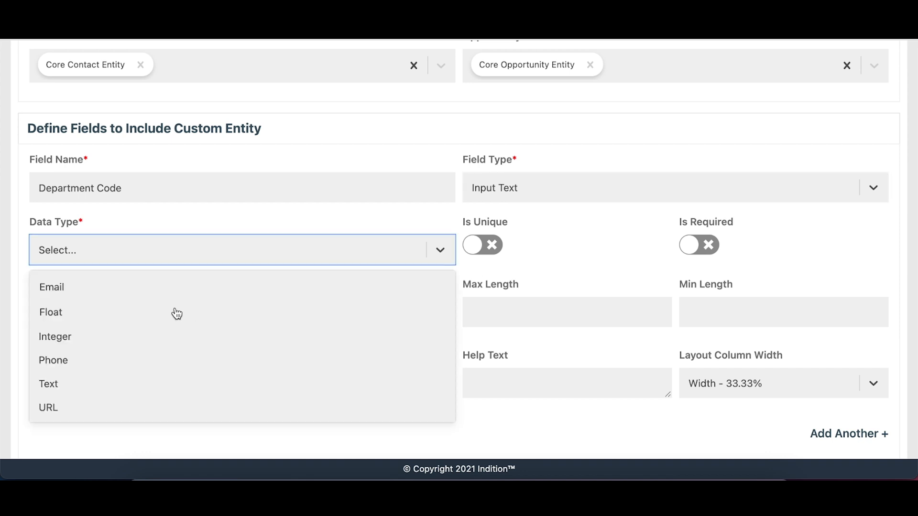
click(79, 337)
click(493, 252)
click(492, 252)
click(698, 246)
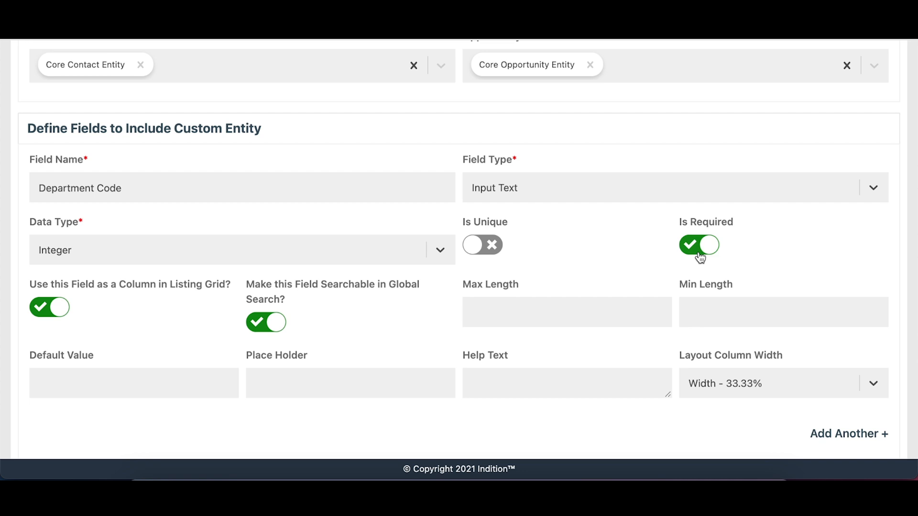
click(698, 247)
click(276, 325)
click(277, 323)
click(48, 308)
click(48, 308)
Set the Department Code field's maximum length to 10 and minimum length to 5.
click(492, 318)
text(10)
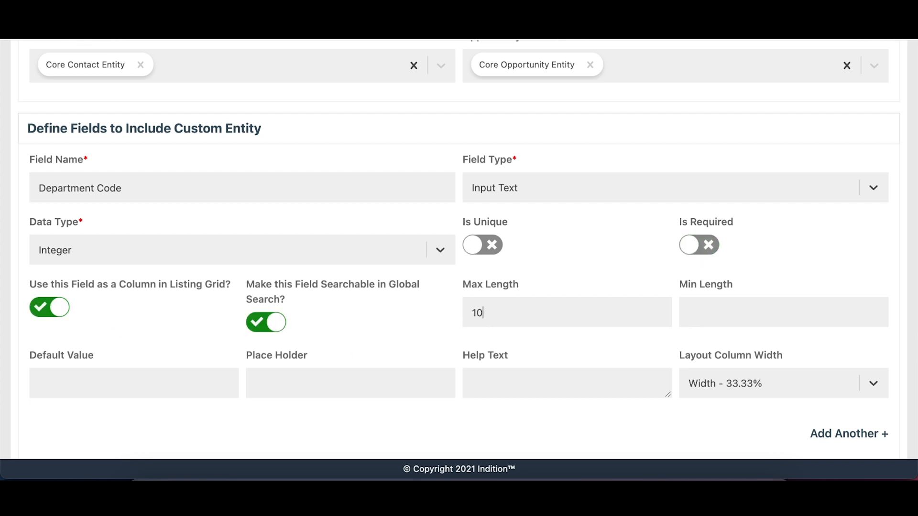
click(716, 308)
text(5)
Enter the placeholder "Place your department code here" and the help text "For your department code" for the Department Code field.
text(Place your departmend )
text(code here)
click(364, 384)
key(BackSpace)
text(t)
click(513, 384)
text(For your department code)
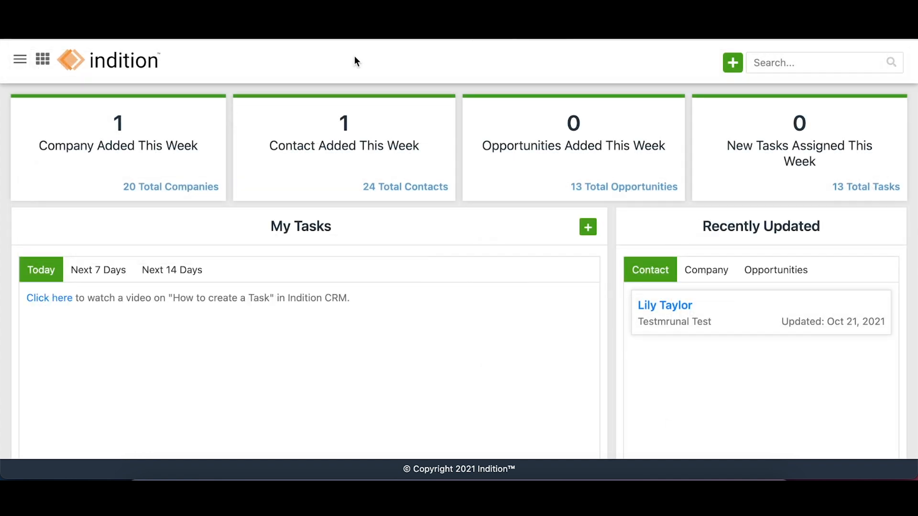
Open the Manage Custom Entities page of the admin area and collapse the navigation sidebar.
click(19, 59)
click(53, 382)
scroll(114, 388, down, 2)
scroll(113, 404, down, 2)
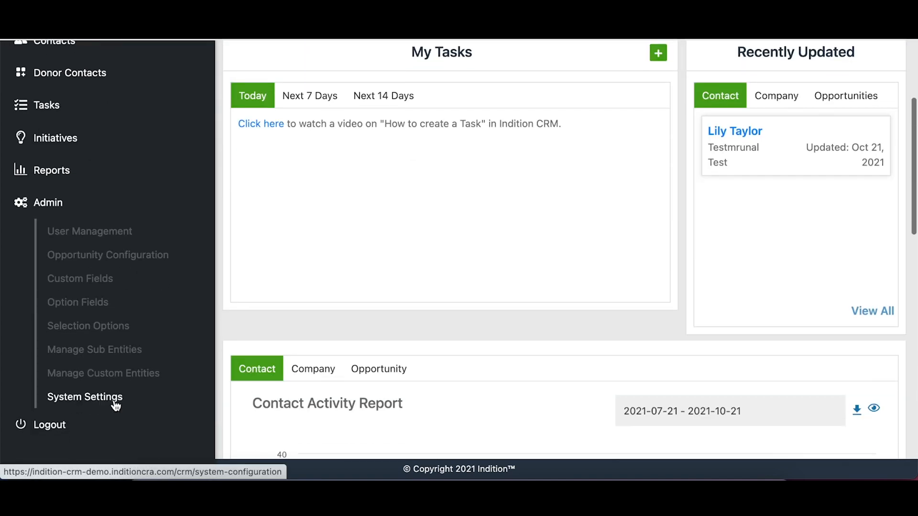
click(99, 378)
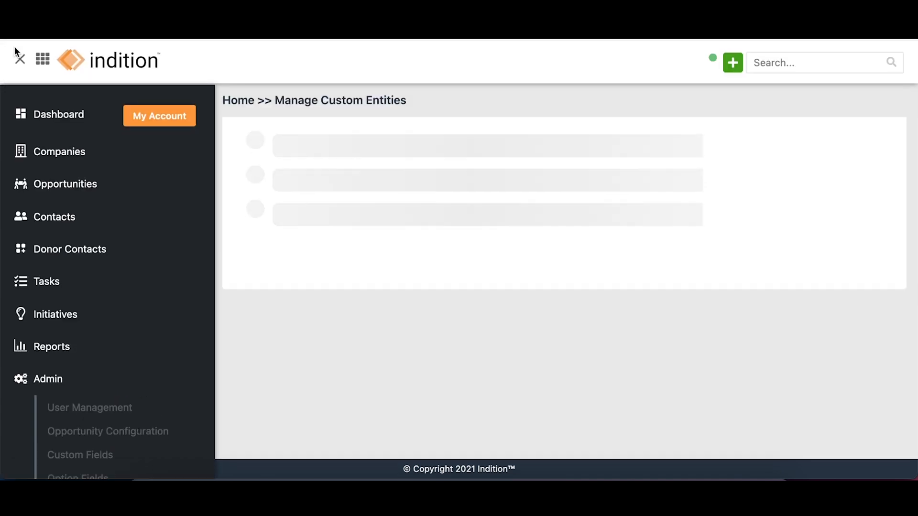
click(19, 60)
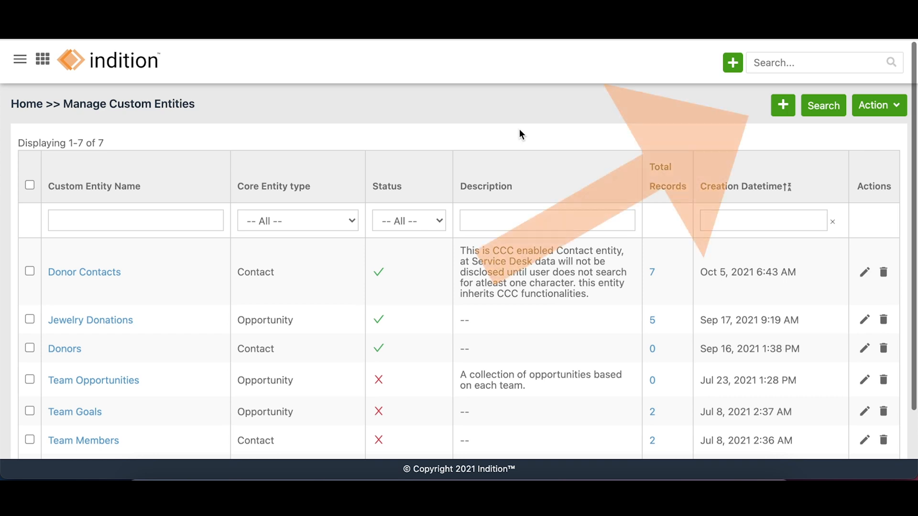
Start a new custom entity and set its core entity type to Company.
click(783, 107)
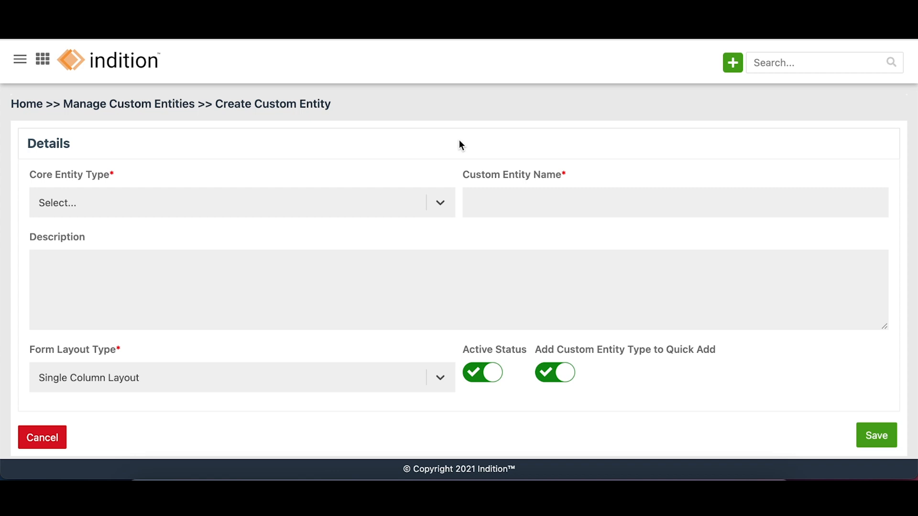
click(440, 210)
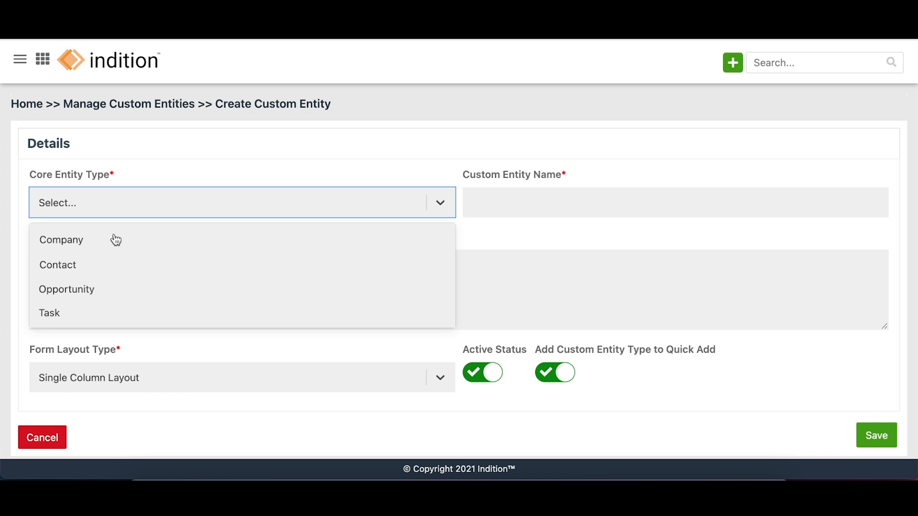
click(89, 243)
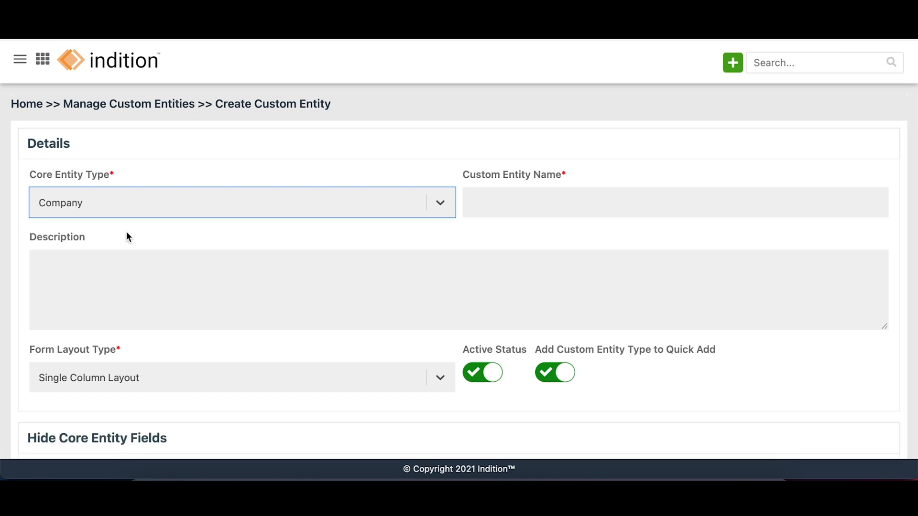
click(458, 142)
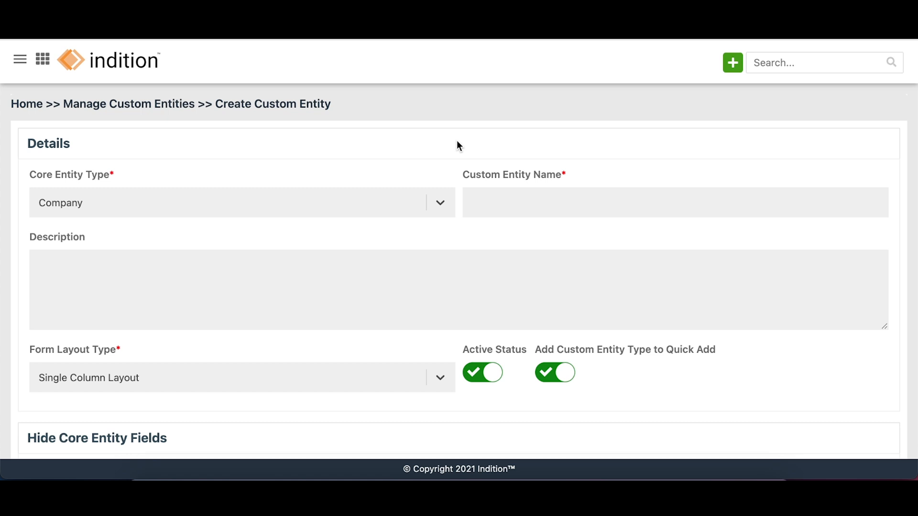
Name the custom entity "Dental Offices" and enter the description "This is for the dental offices.".
scroll(458, 142, down, 6)
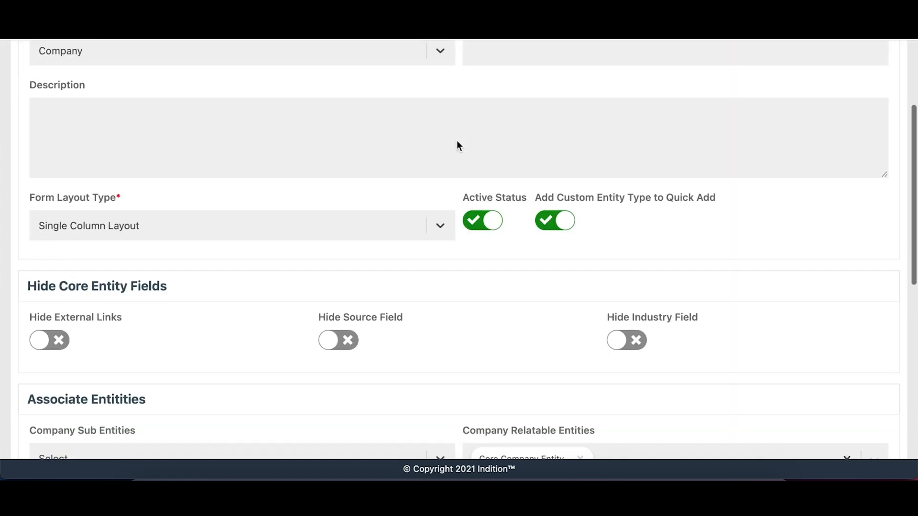
scroll(457, 141, down, 2)
scroll(457, 141, up, 3)
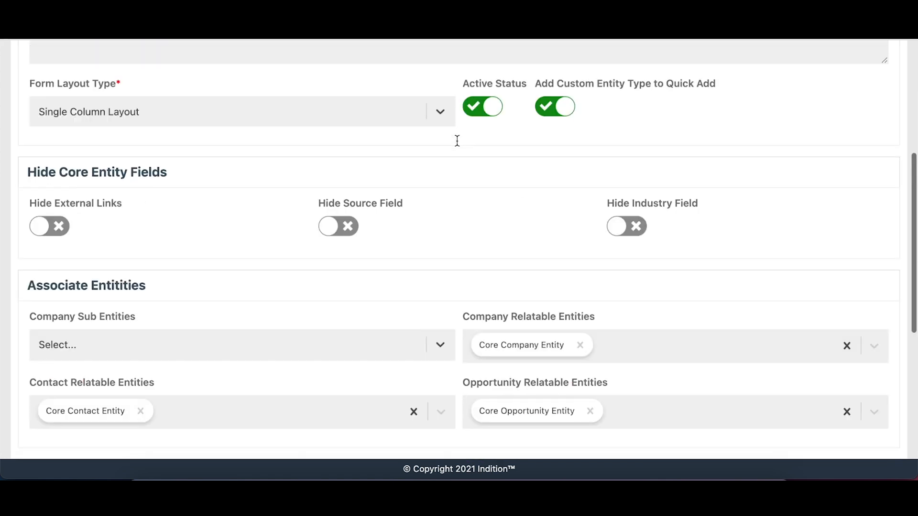
scroll(457, 140, up, 6)
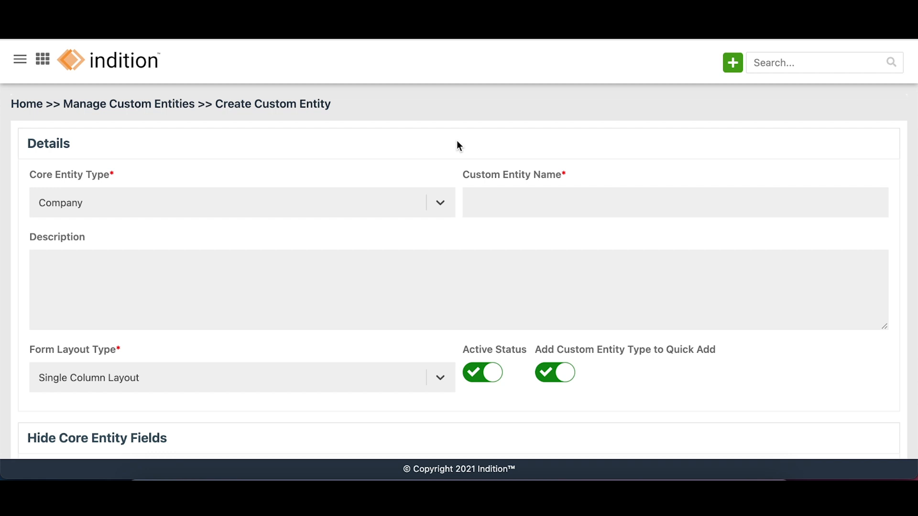
click(493, 198)
text(Dental OfficesTh)
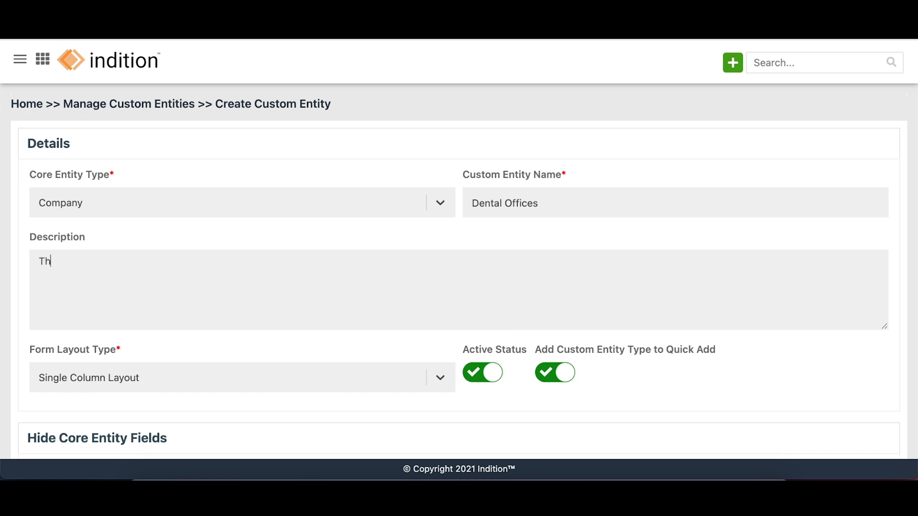
text(is is for )
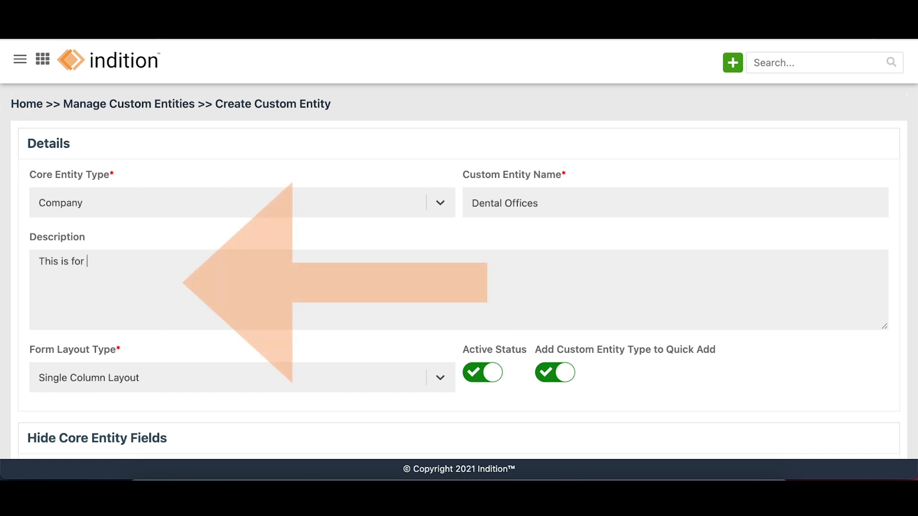
text(the dental offices.)
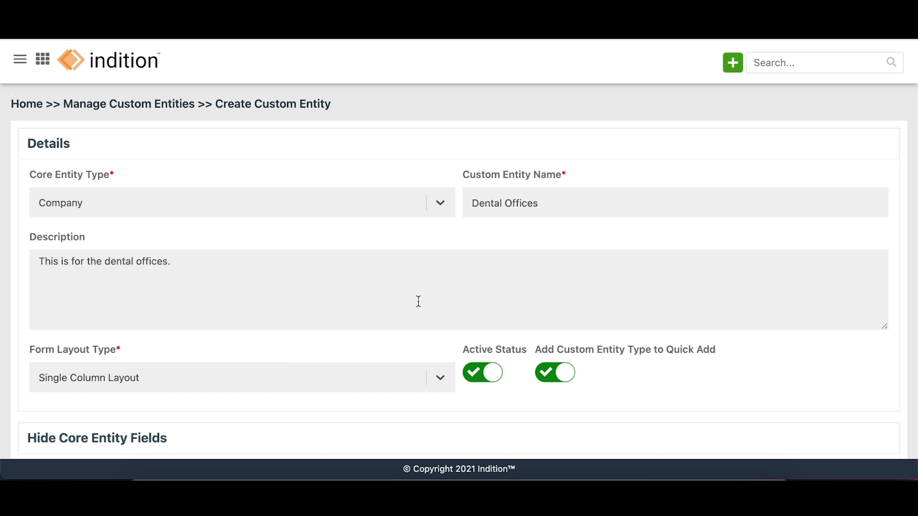
scroll(428, 324, down, 2)
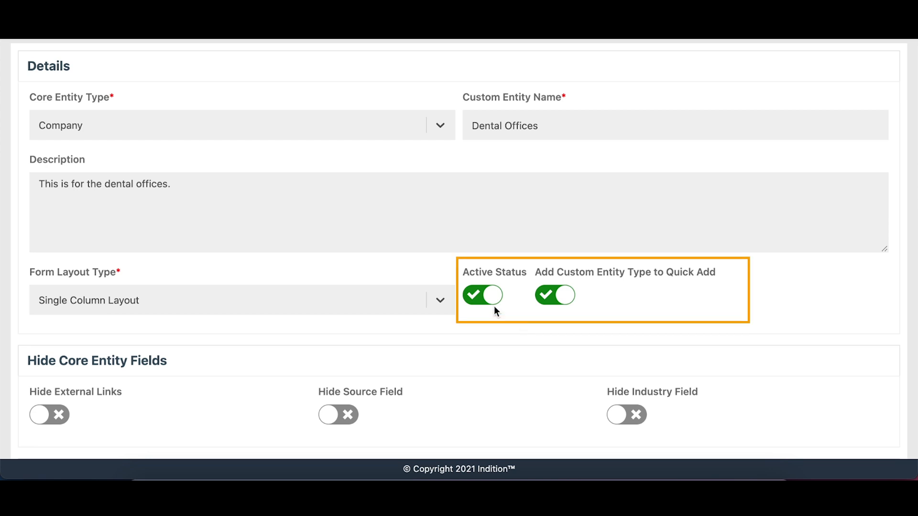
click(482, 305)
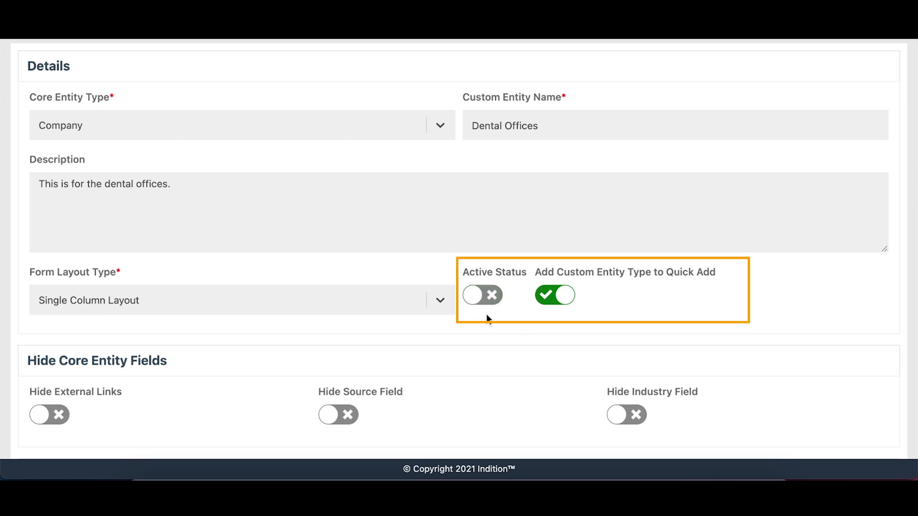
click(483, 298)
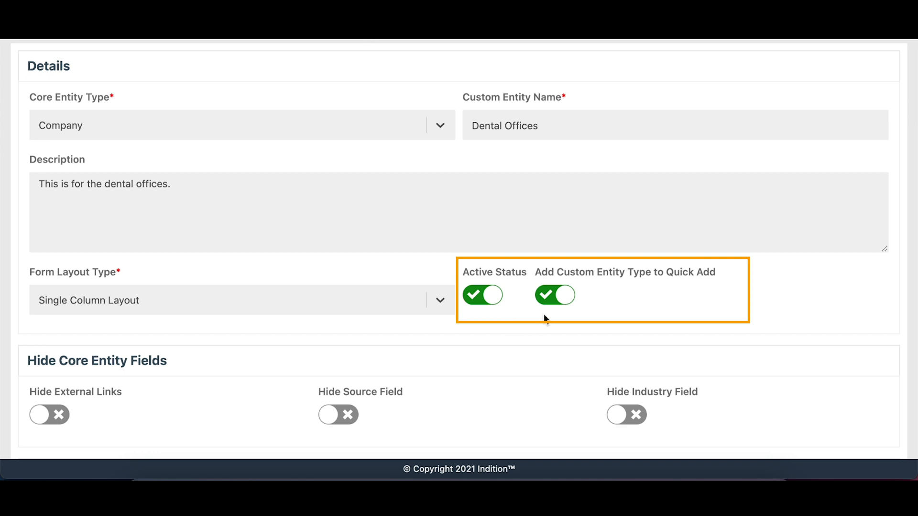
click(562, 308)
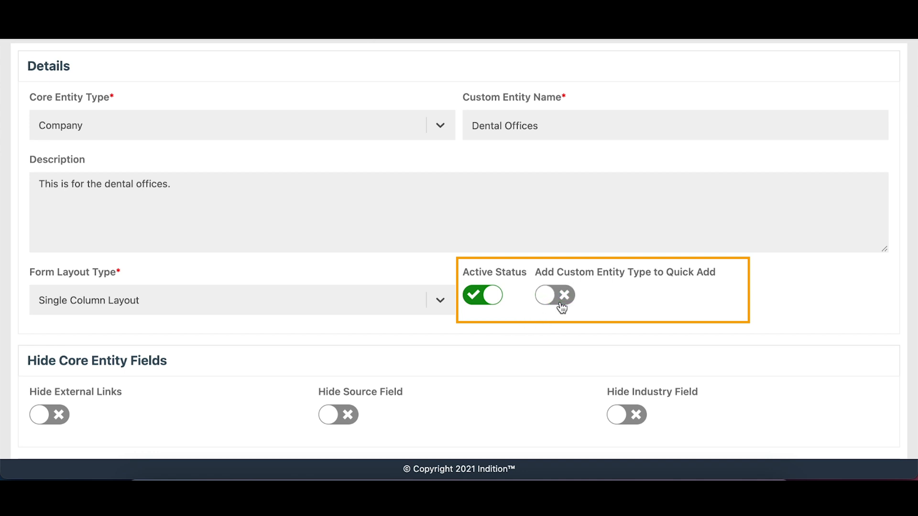
click(562, 308)
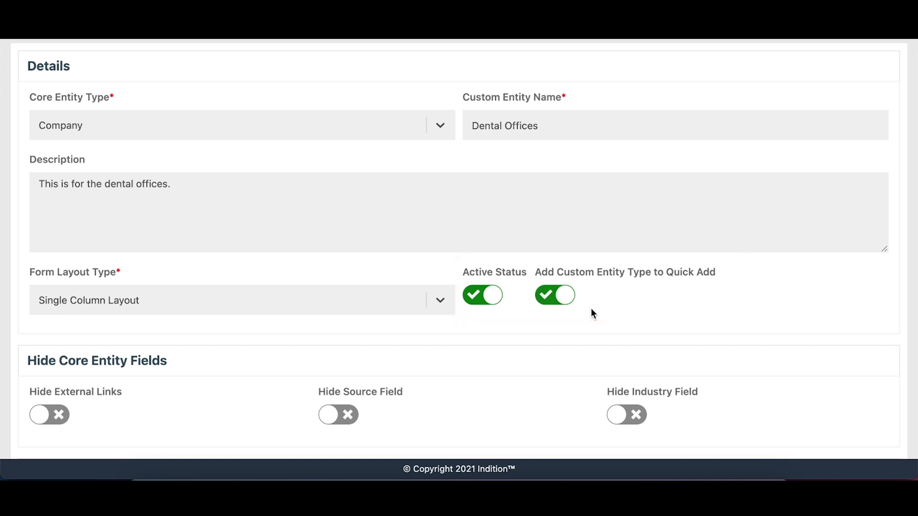
scroll(451, 335, down, 4)
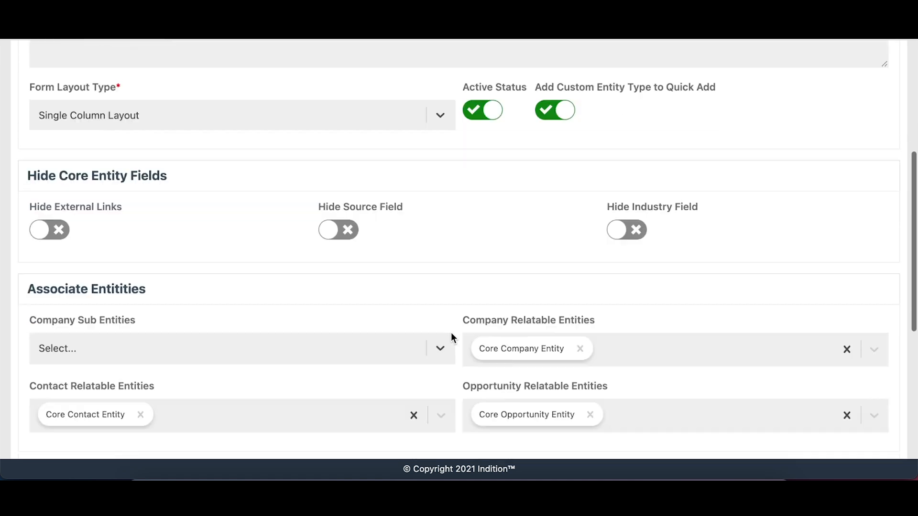
scroll(453, 339, down, 2)
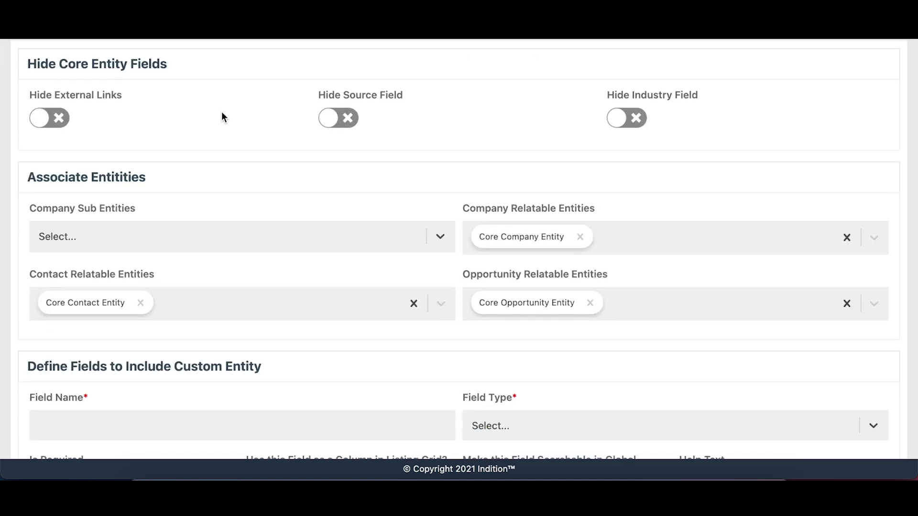
click(49, 125)
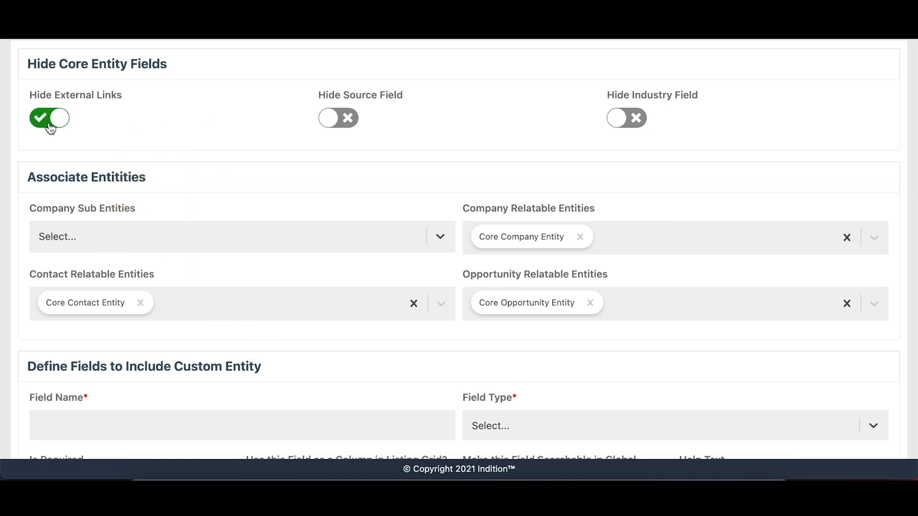
click(50, 125)
click(341, 124)
click(341, 124)
click(630, 125)
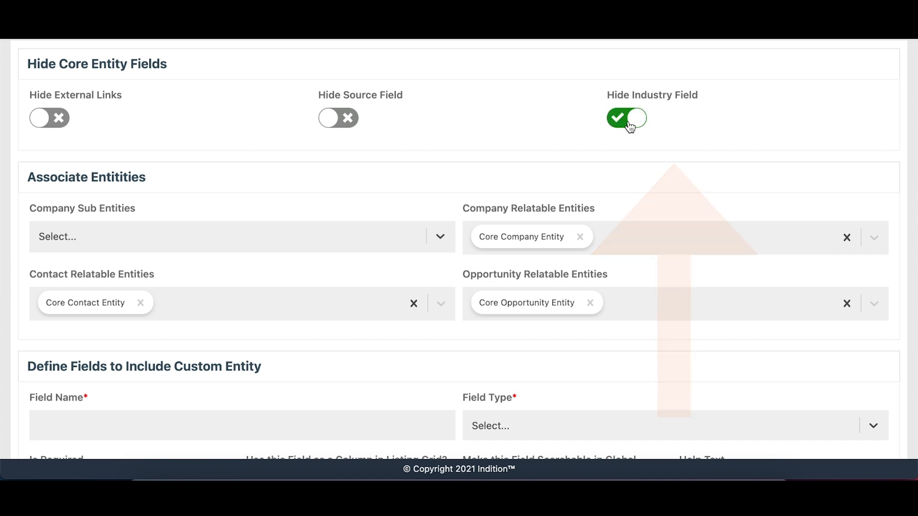
click(630, 124)
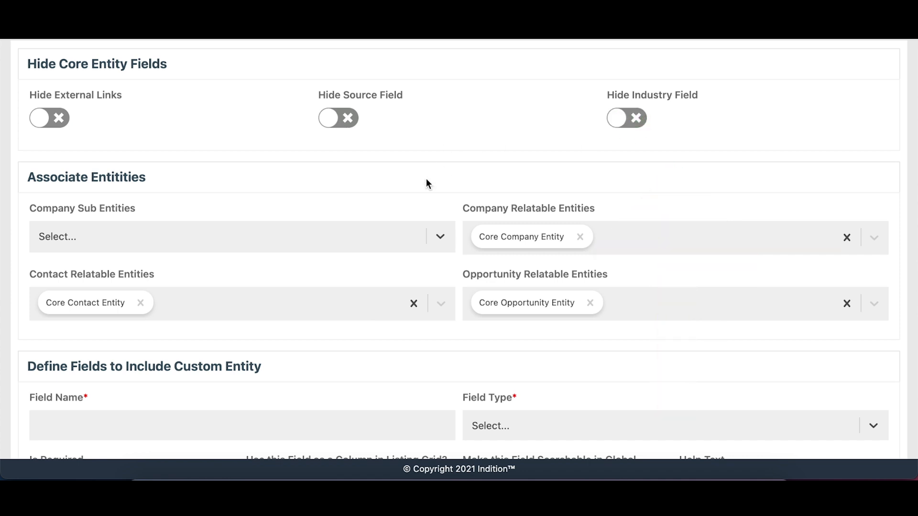
scroll(427, 183, down, 3)
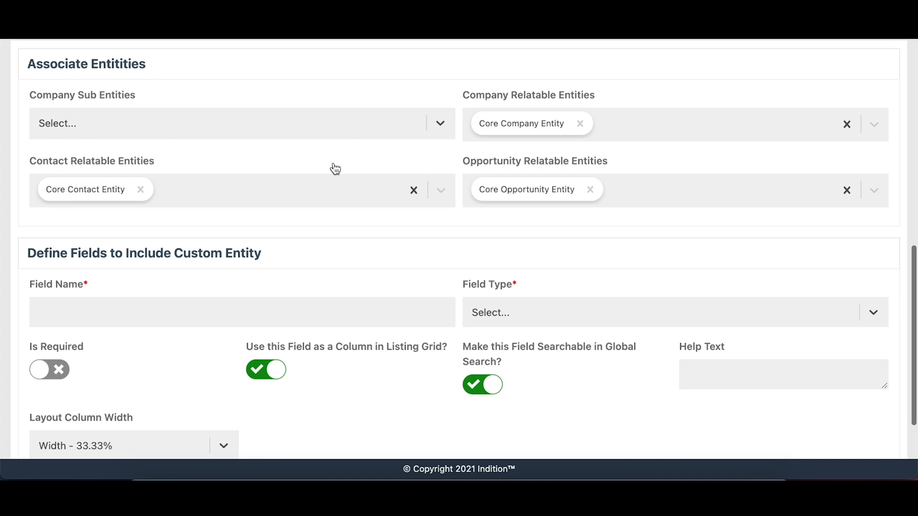
click(434, 134)
click(436, 133)
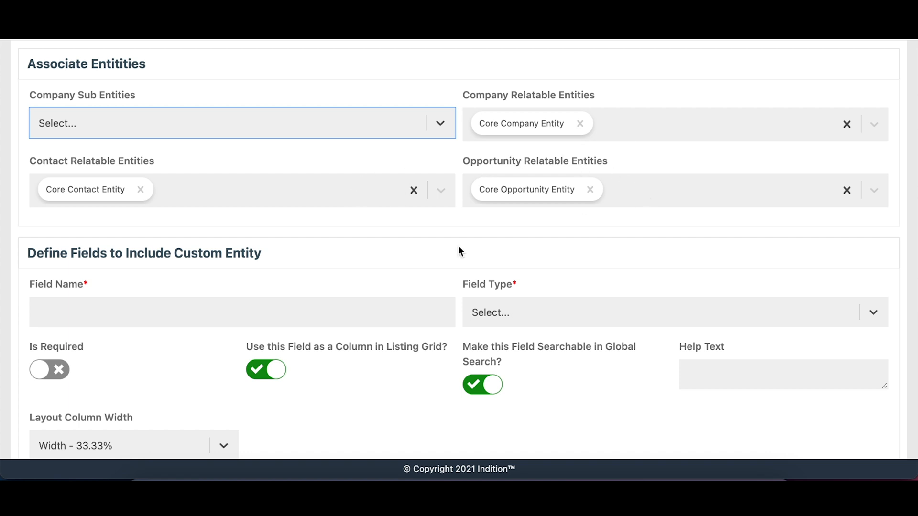
Enter "Department Code" as the name of the first field to include in the custom entity.
scroll(452, 246, down, 3)
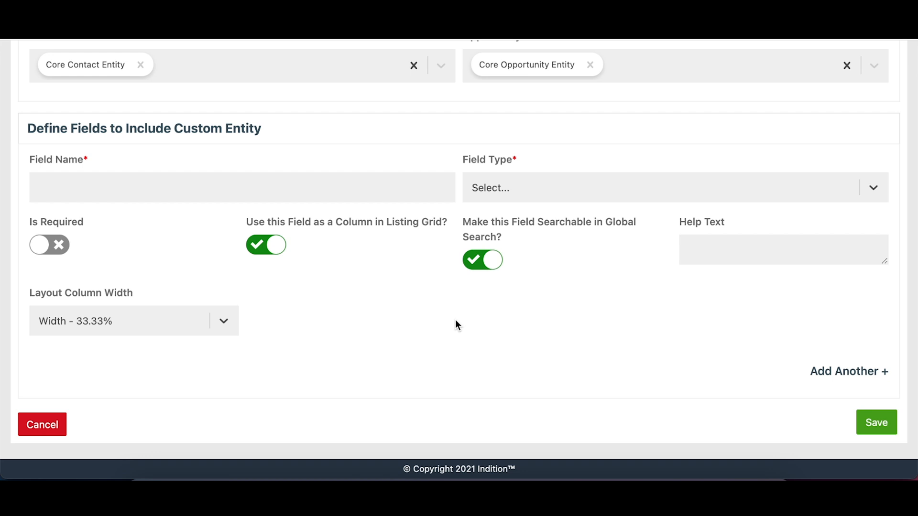
click(132, 186)
text(Department COde)
key(Left)
key(Left)
key(BackSpace)
text(o)
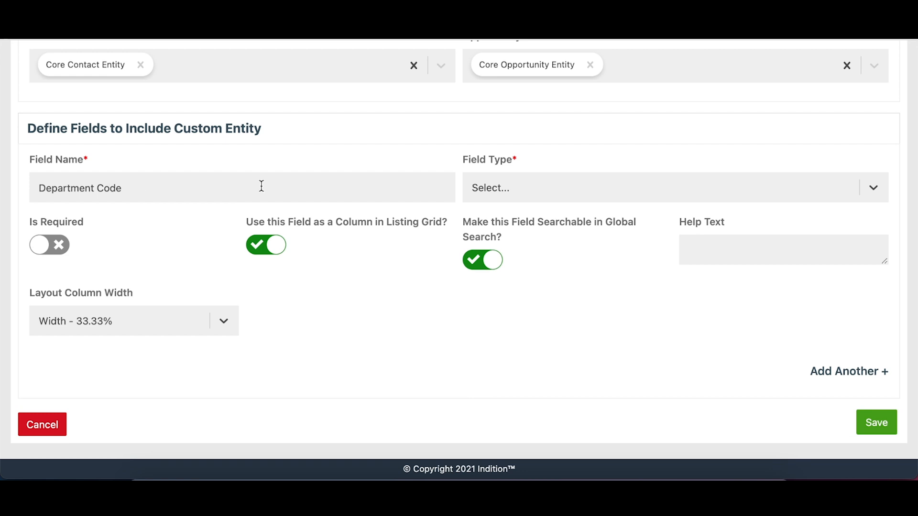
Set the Department Code field's type to Input Text and its data type to Integer.
click(536, 188)
click(539, 271)
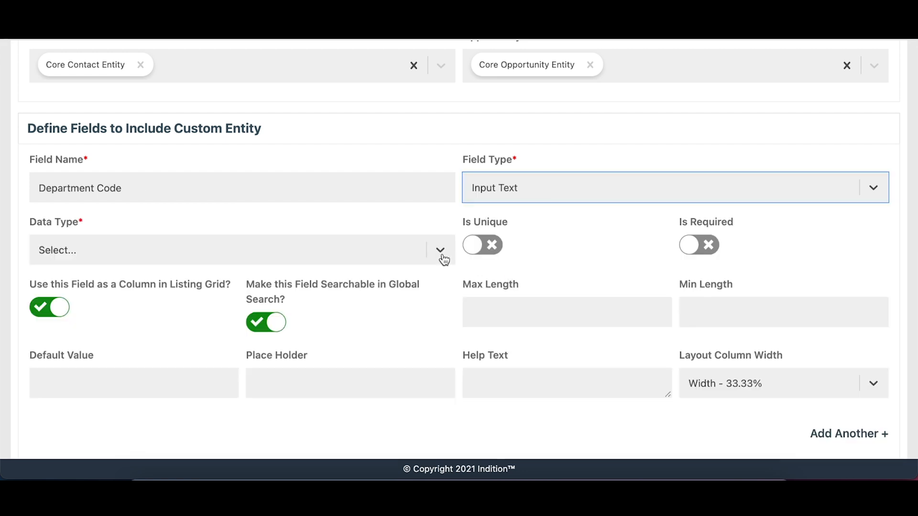
click(442, 257)
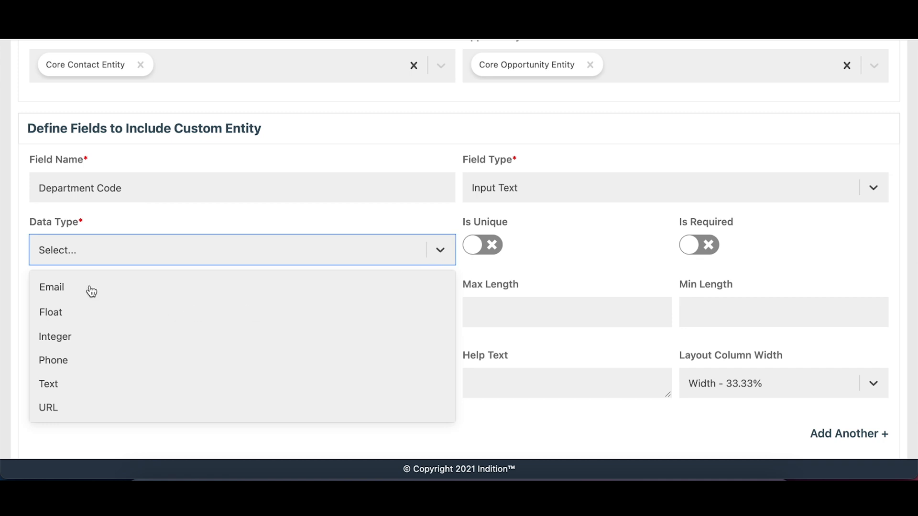
click(80, 337)
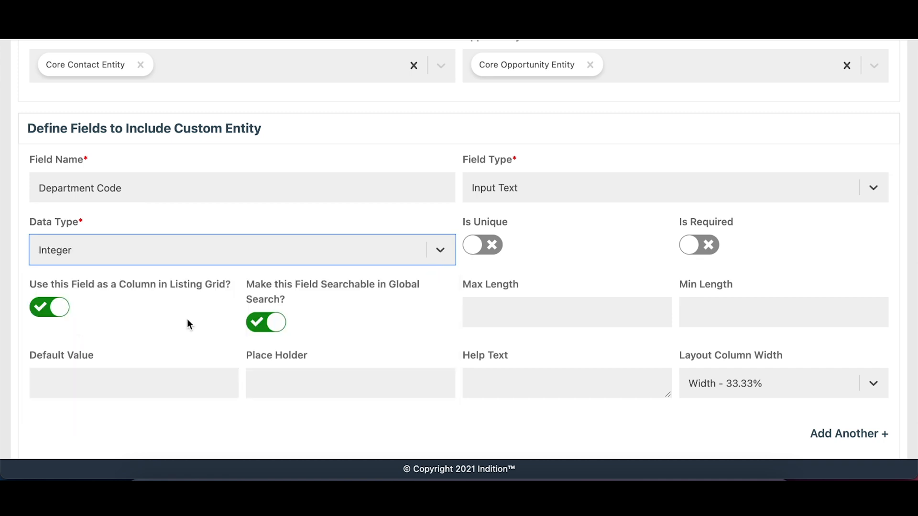
click(482, 251)
click(482, 249)
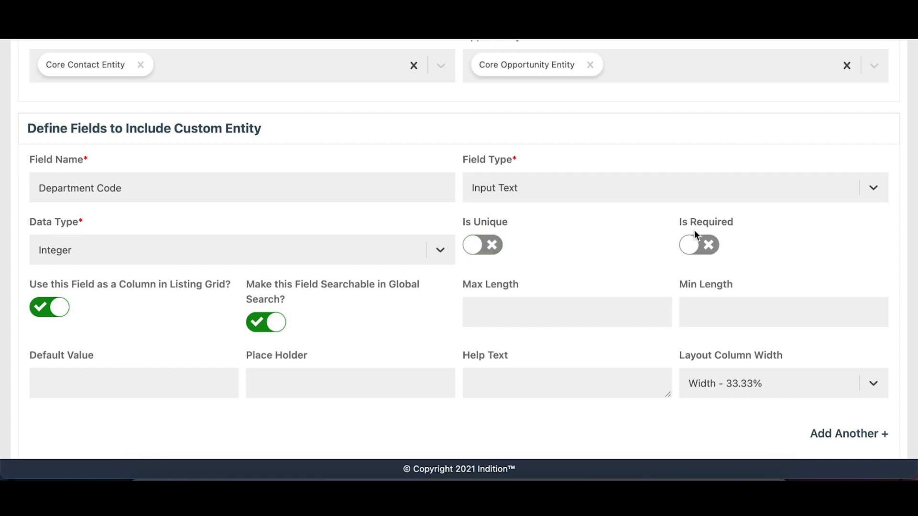
click(701, 253)
click(700, 248)
click(266, 325)
click(266, 325)
click(55, 318)
click(54, 318)
Limit the Department Code field to a maximum length of 10 and a minimum length of 5.
click(493, 318)
text(10)
click(716, 308)
text(5)
Give the field the placeholder "Place your department code here" and the help text "For your department code".
text(Pl)
text(ace your depar)
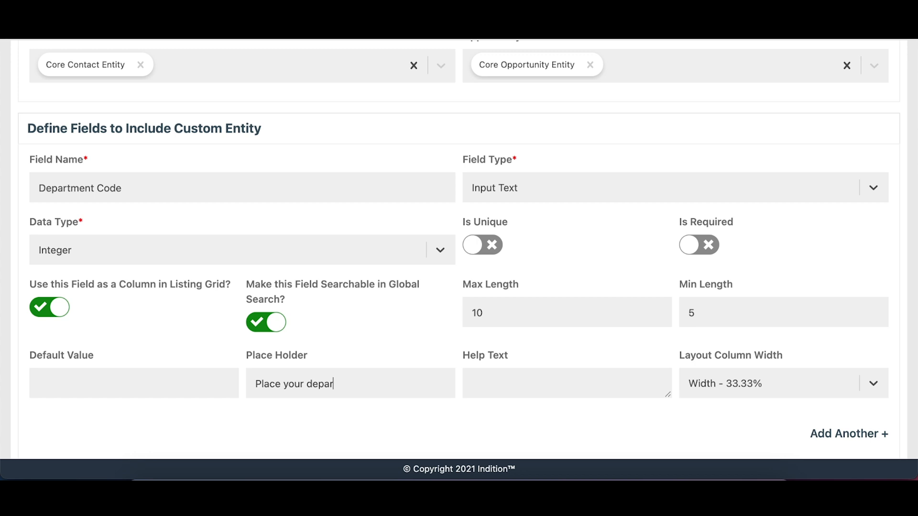
text(tmend code here)
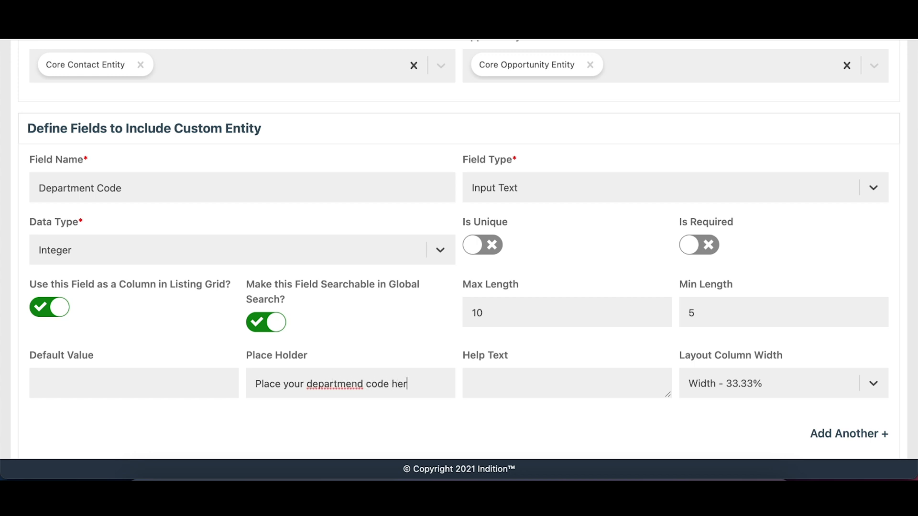
click(361, 384)
key(BackSpace)
text(t)
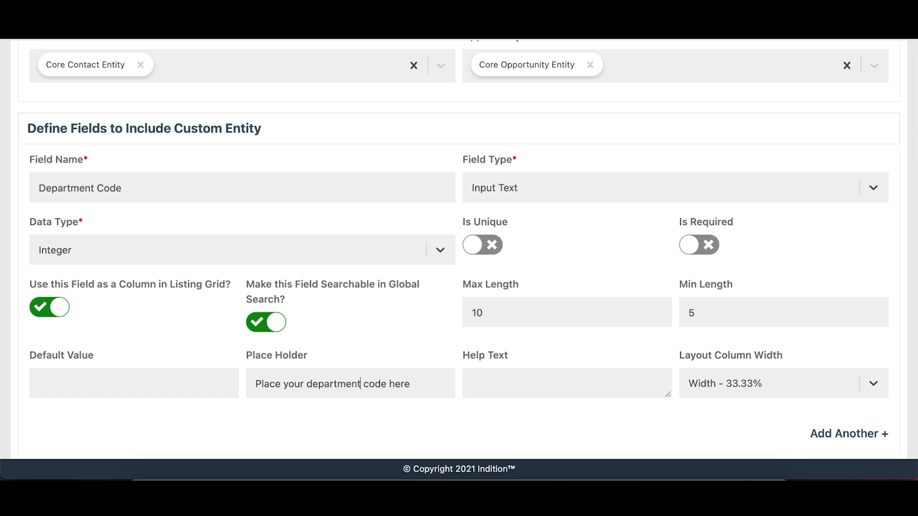
click(513, 384)
text(For your department code)
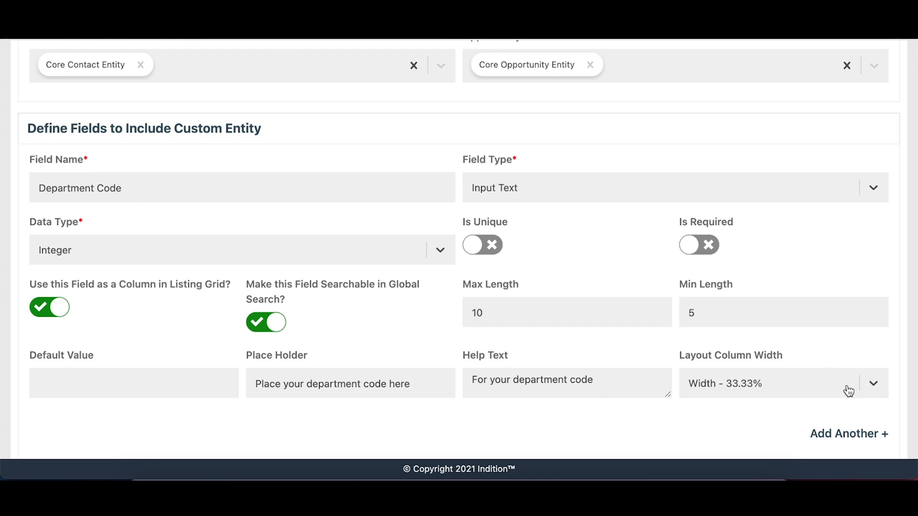
scroll(717, 413, down, 2)
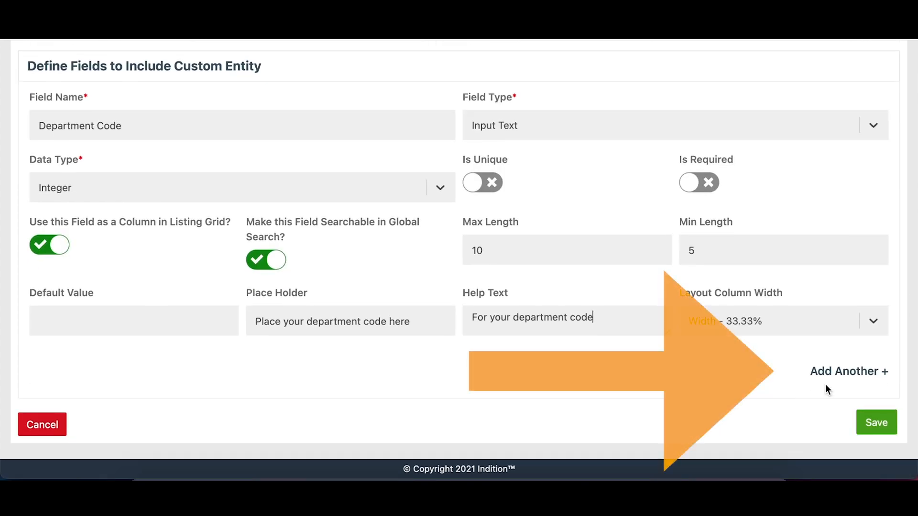
click(853, 378)
scroll(595, 371, down, 2)
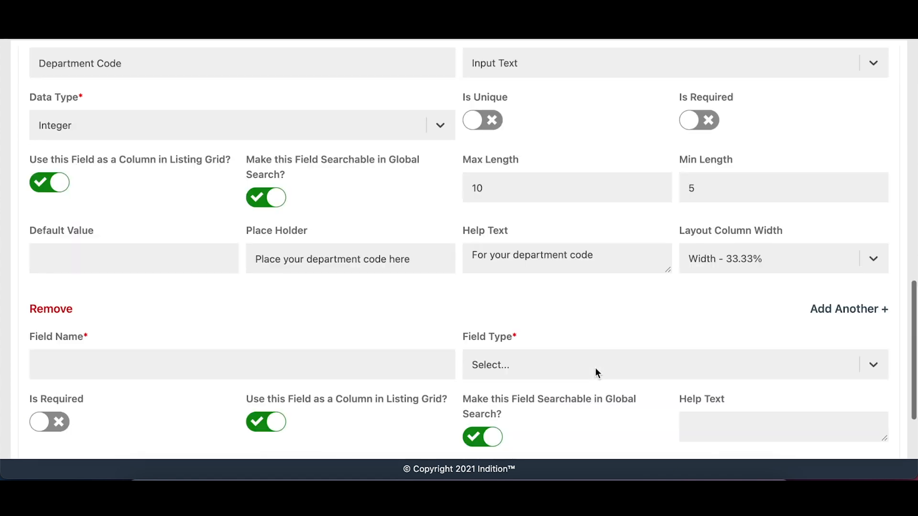
scroll(595, 371, down, 4)
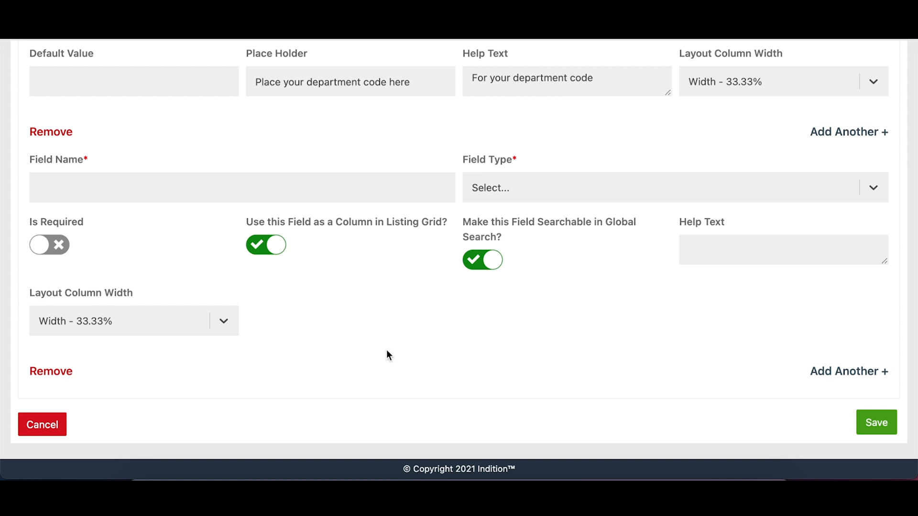
click(68, 374)
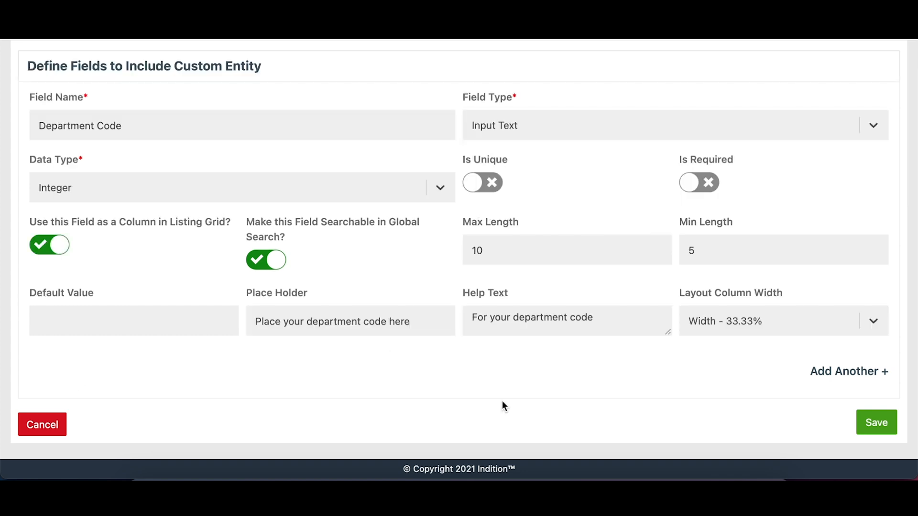
Save the custom entity, then open the Manage Dental Offices page and collapse the navigation sidebar.
click(877, 423)
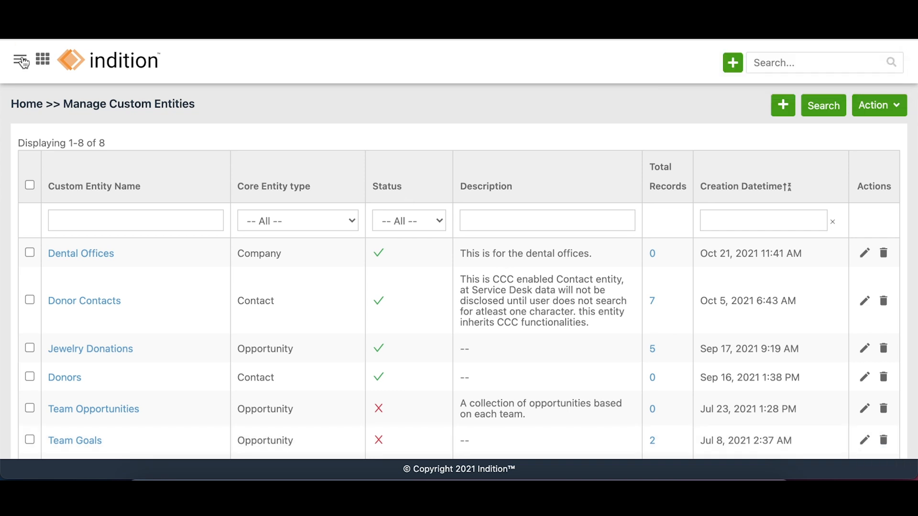
click(20, 59)
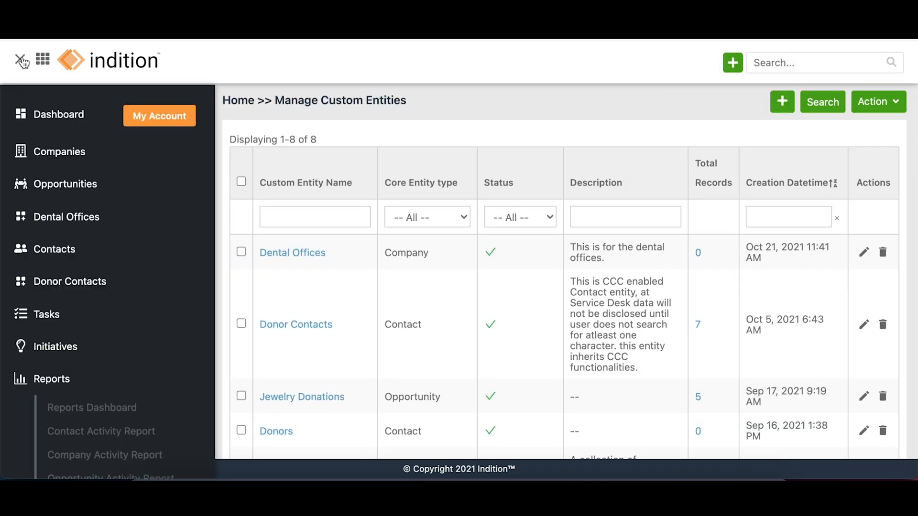
click(61, 384)
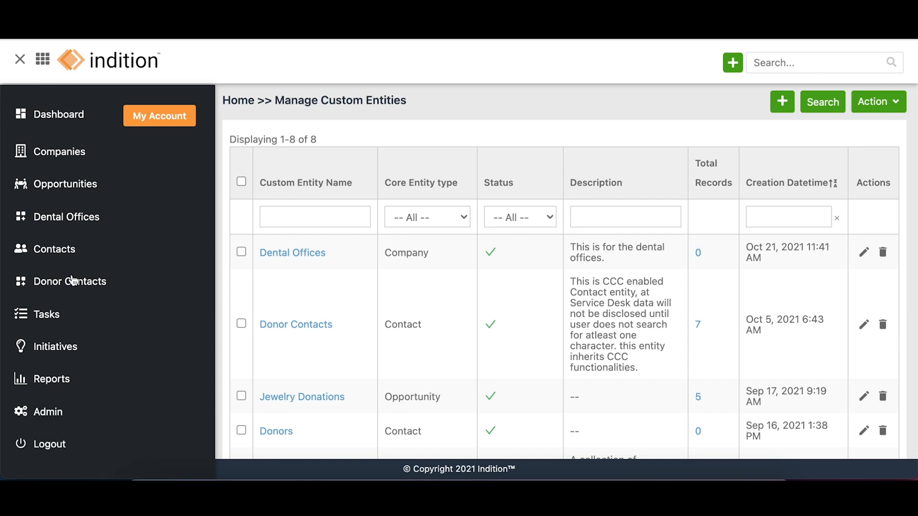
click(88, 225)
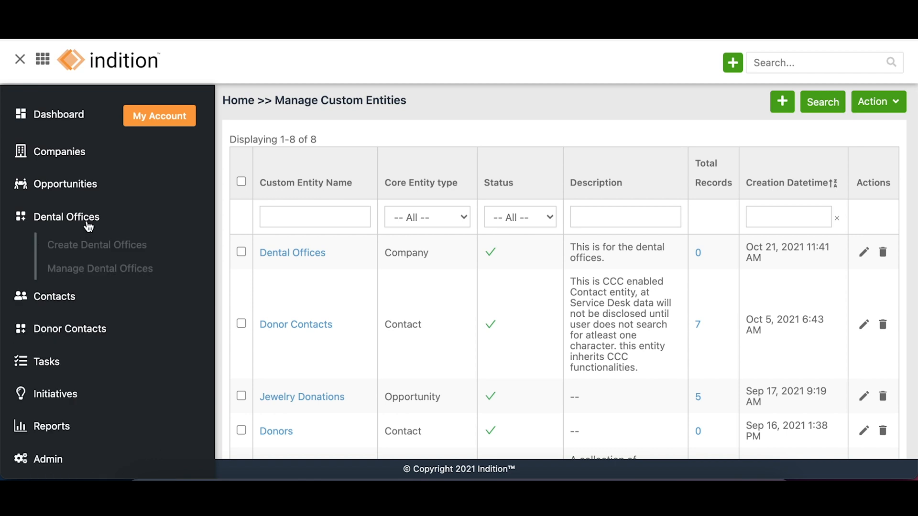
click(91, 272)
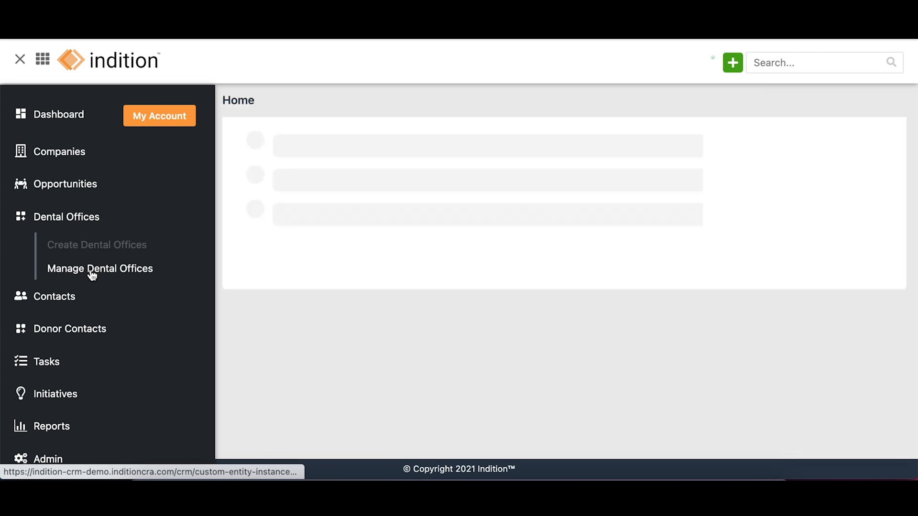
click(20, 61)
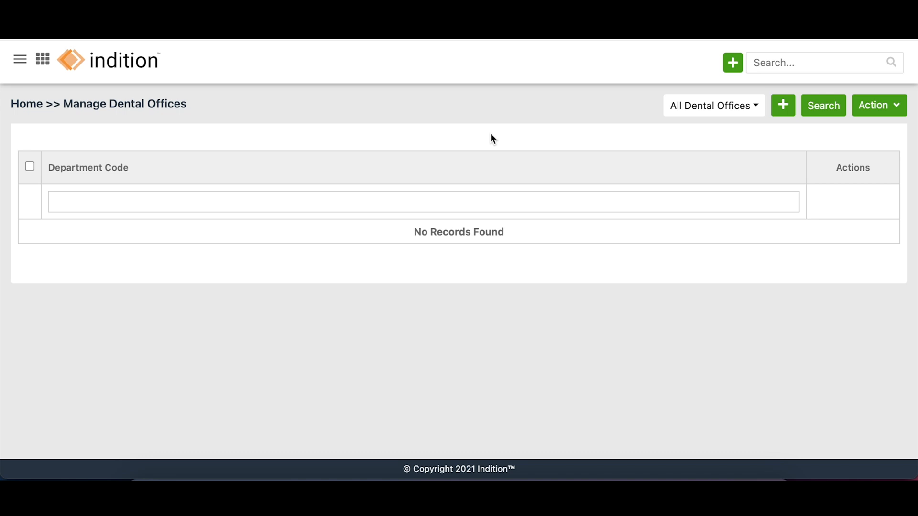
Open the Dental Offices column management and add Company Name, Business ID, Emails and Location, in that order, before Department Code.
click(896, 107)
click(870, 201)
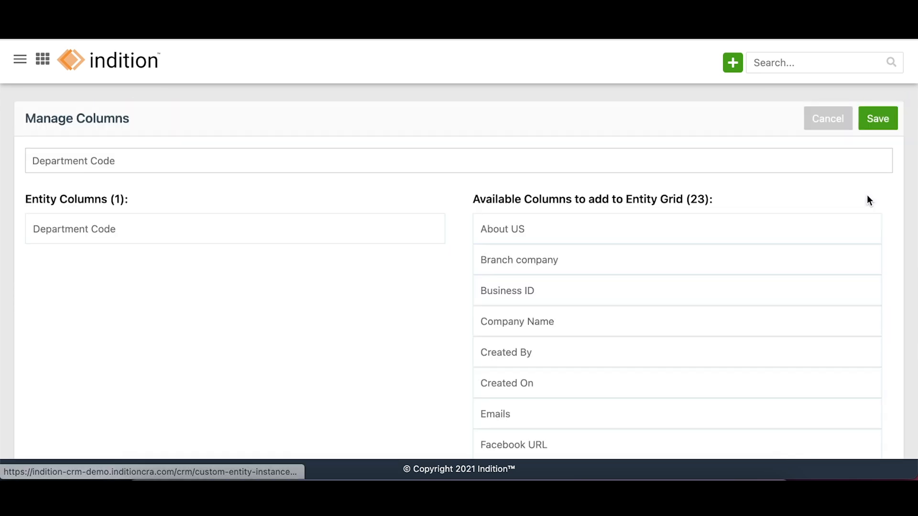
scroll(433, 274, down, 1)
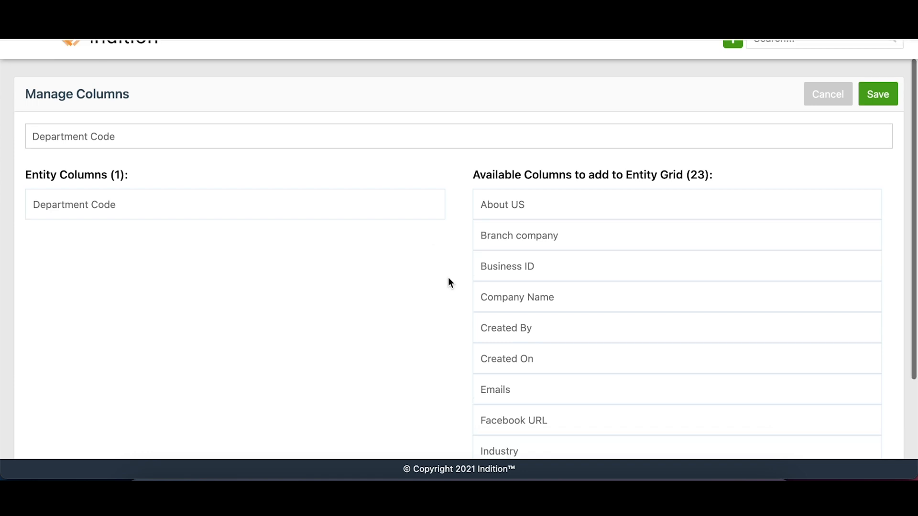
drag(509, 297, 72, 198)
drag(514, 272, 81, 240)
scroll(455, 257, down, 1)
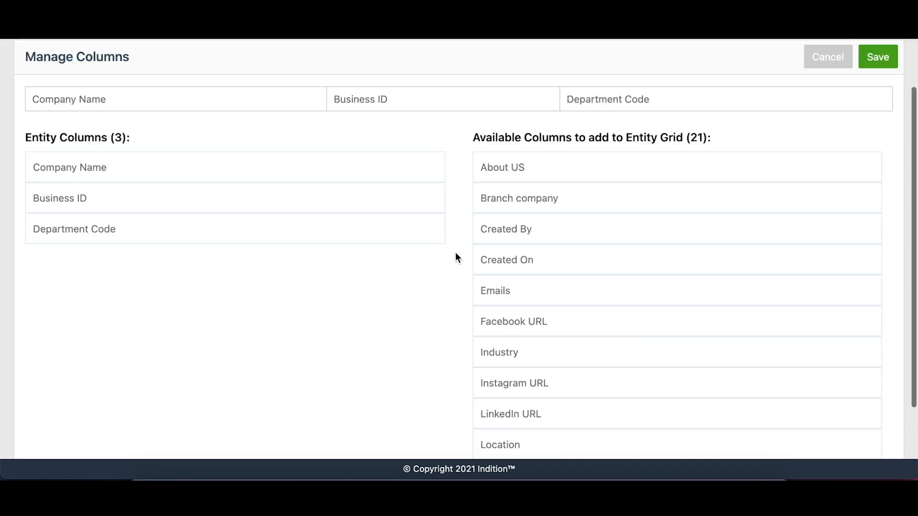
drag(206, 233, 44, 233)
drag(495, 417, 161, 279)
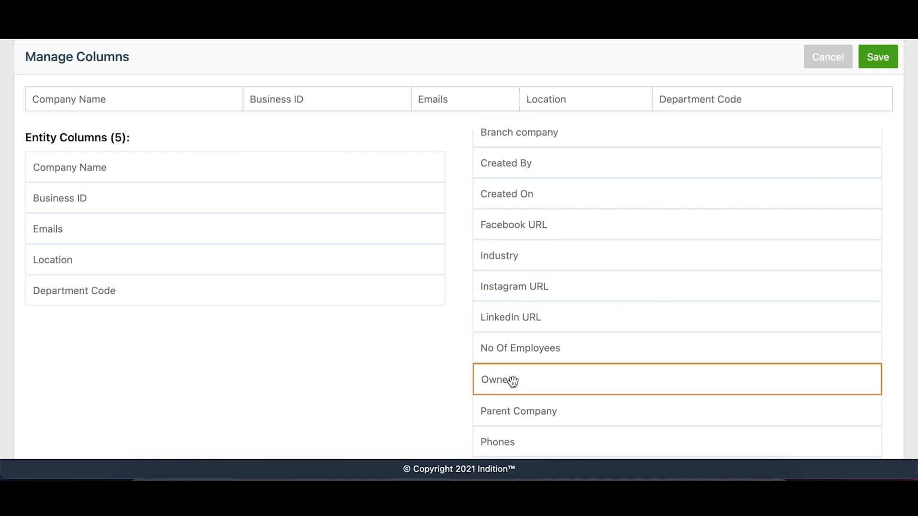
Add No Of Employees after Location, Phones after Business ID and Website as the last column, and save the grid columns.
drag(508, 349, 51, 292)
scroll(532, 368, down, 2)
drag(526, 335, 53, 238)
scroll(365, 322, down, 2)
scroll(537, 303, down, 1)
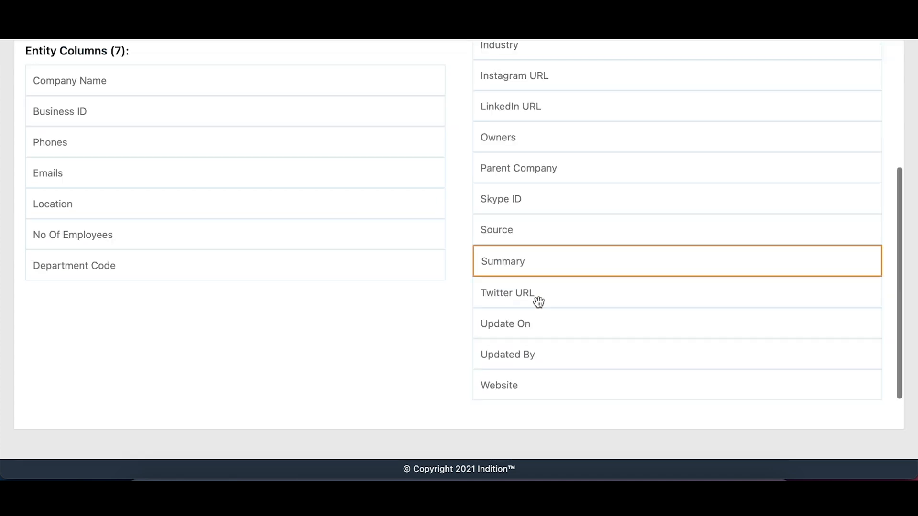
drag(508, 385, 101, 291)
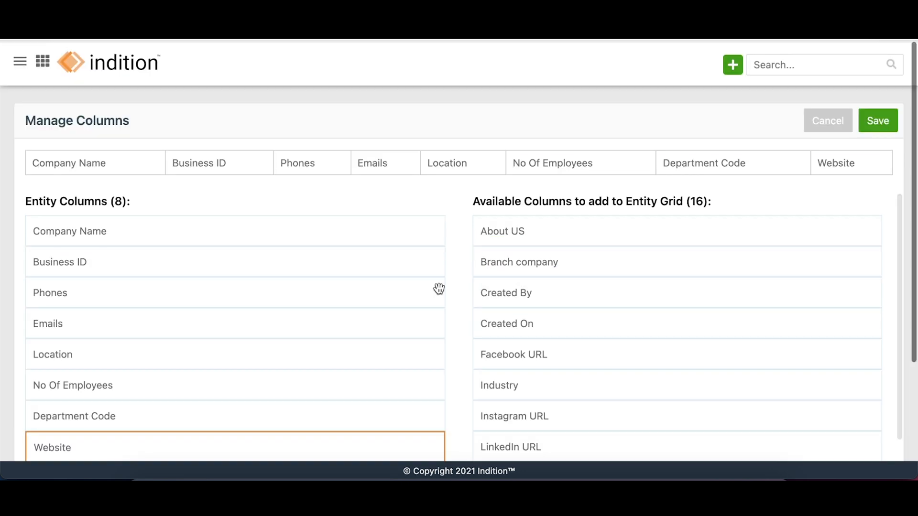
click(878, 122)
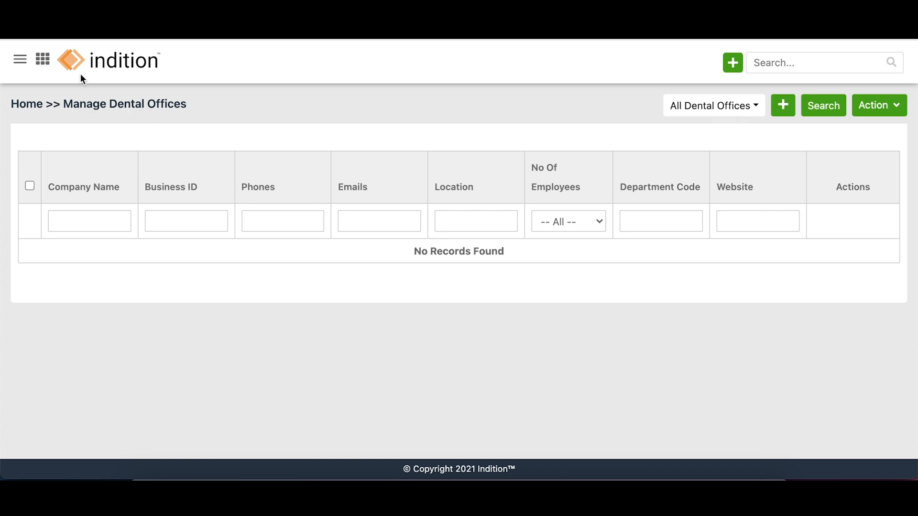
Open the System Settings page of the admin area and collapse the navigation sidebar.
click(20, 59)
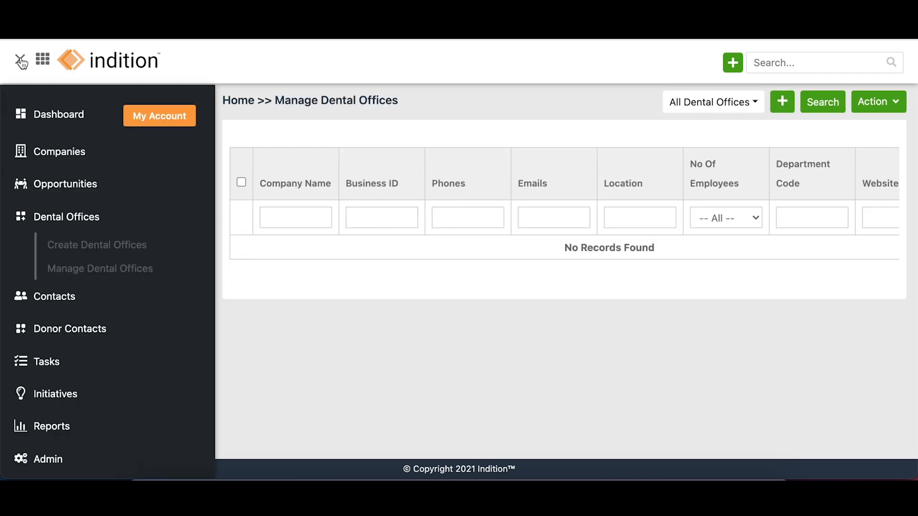
click(48, 460)
scroll(70, 407, down, 5)
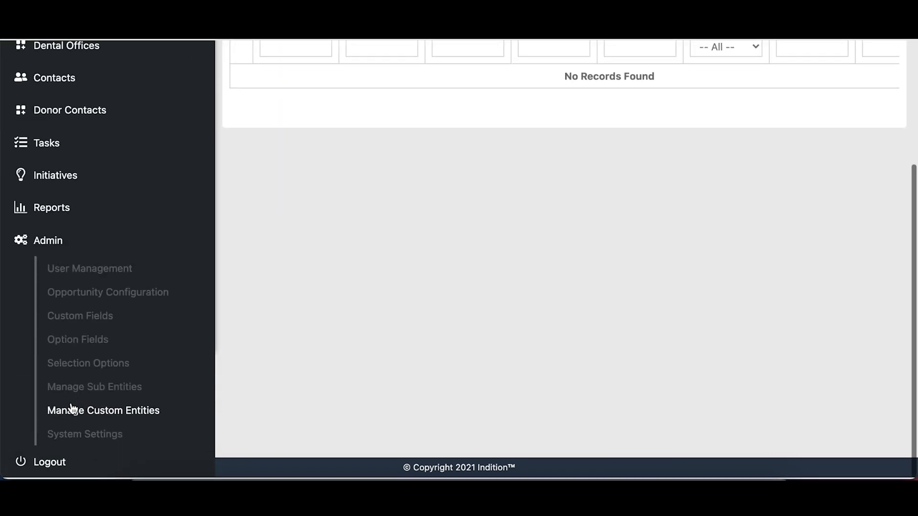
click(132, 440)
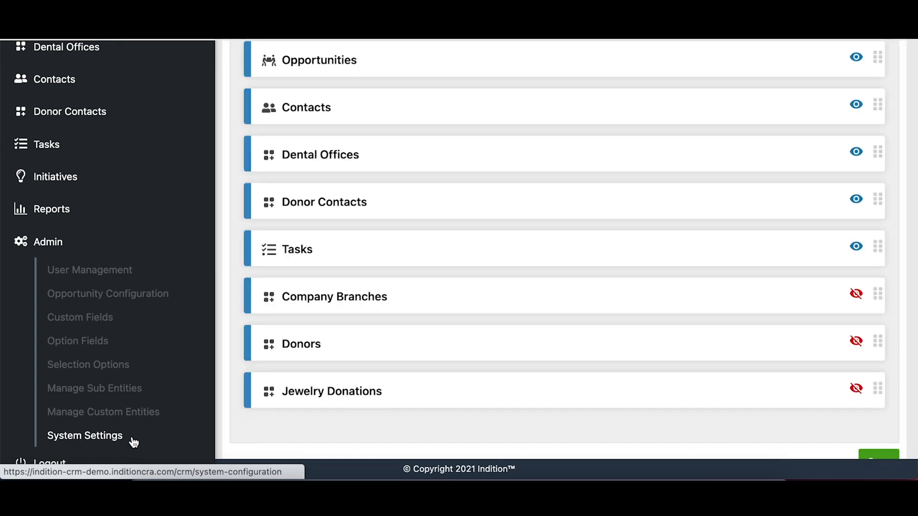
click(49, 242)
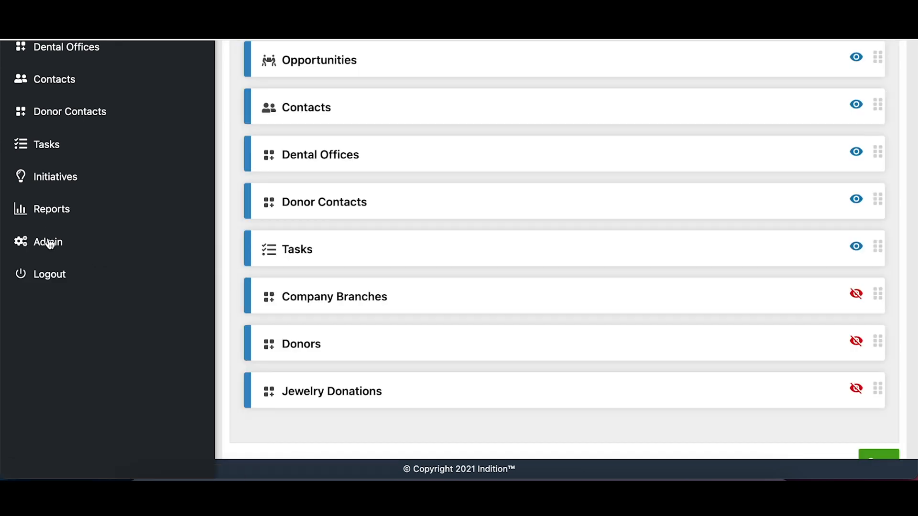
scroll(50, 243, up, 4)
click(20, 64)
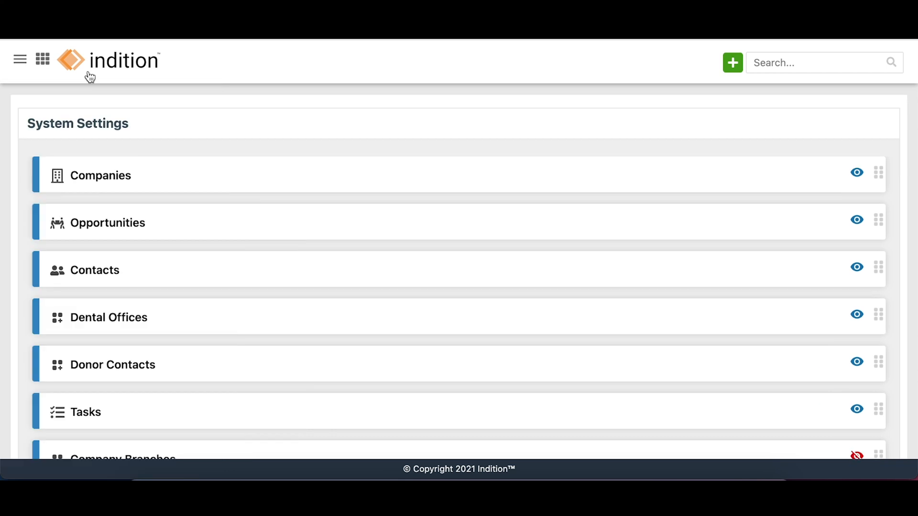
Hide the Companies entity, move Dental Offices to the first place in the entity order, and save the system settings.
scroll(637, 254, down, 5)
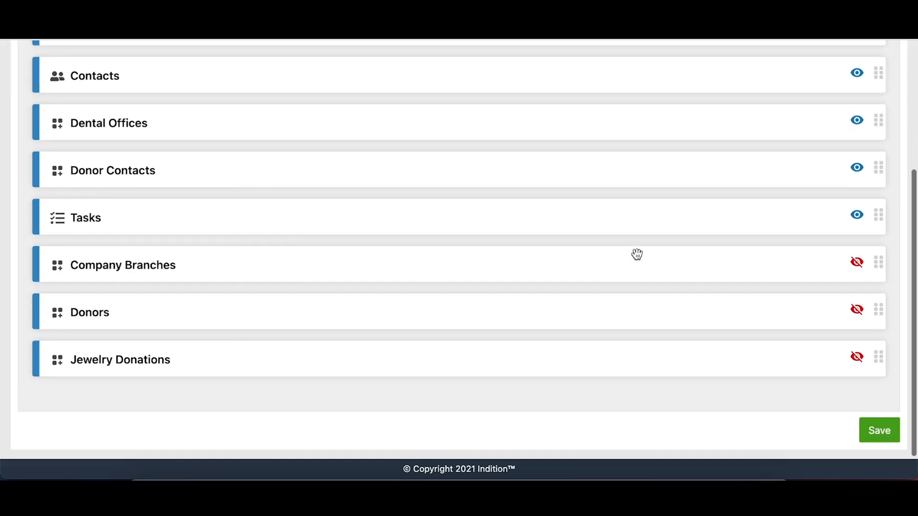
scroll(637, 254, up, 5)
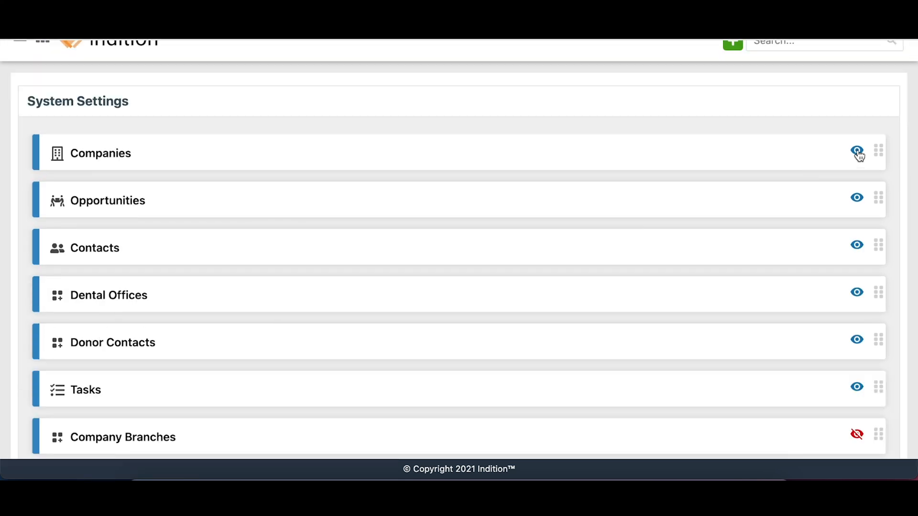
click(857, 152)
drag(163, 292, 162, 148)
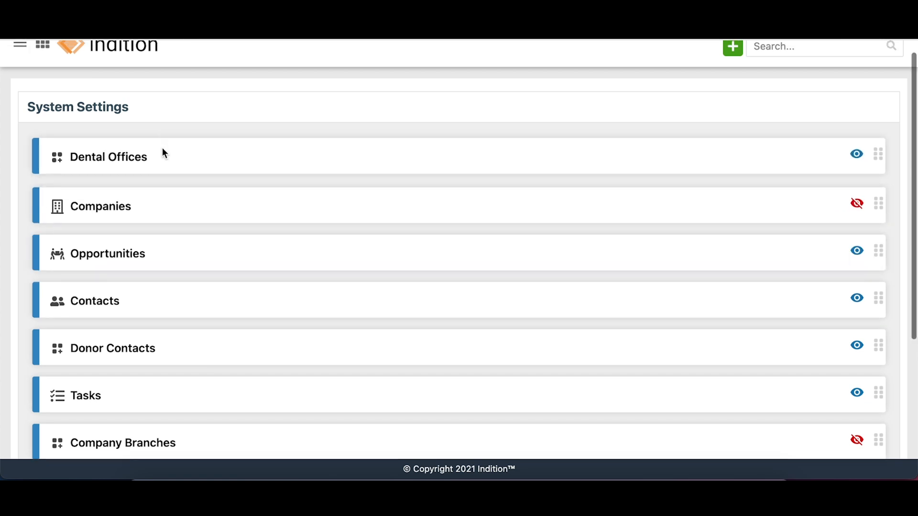
scroll(324, 178, down, 5)
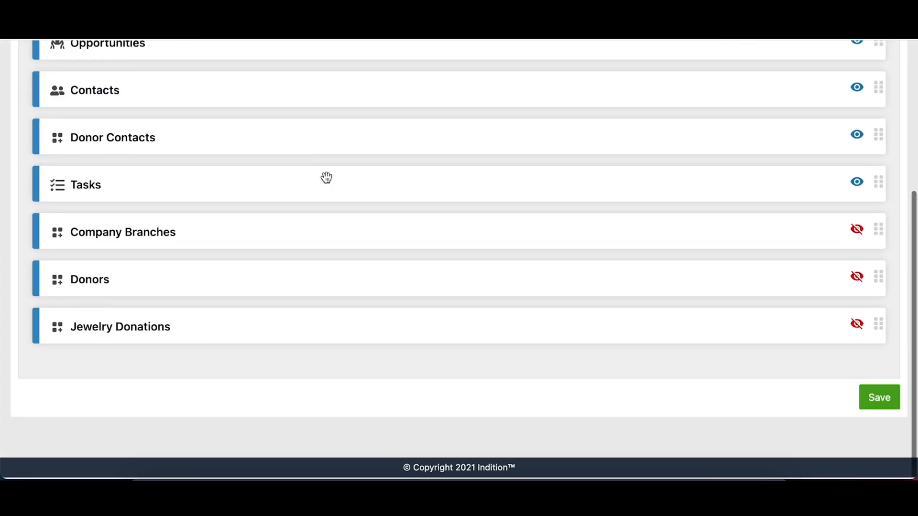
click(877, 400)
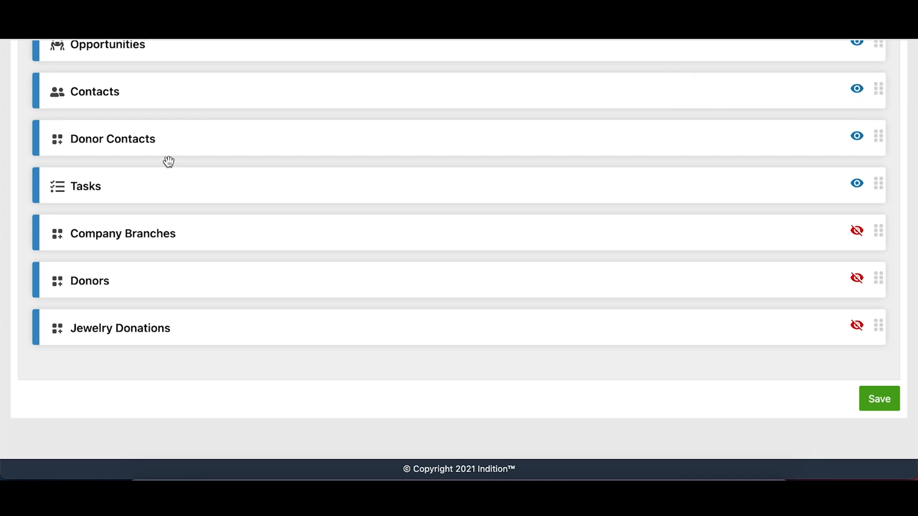
Expand the navigation sidebar and open the Manage Dental Offices page.
scroll(167, 159, up, 10)
click(20, 60)
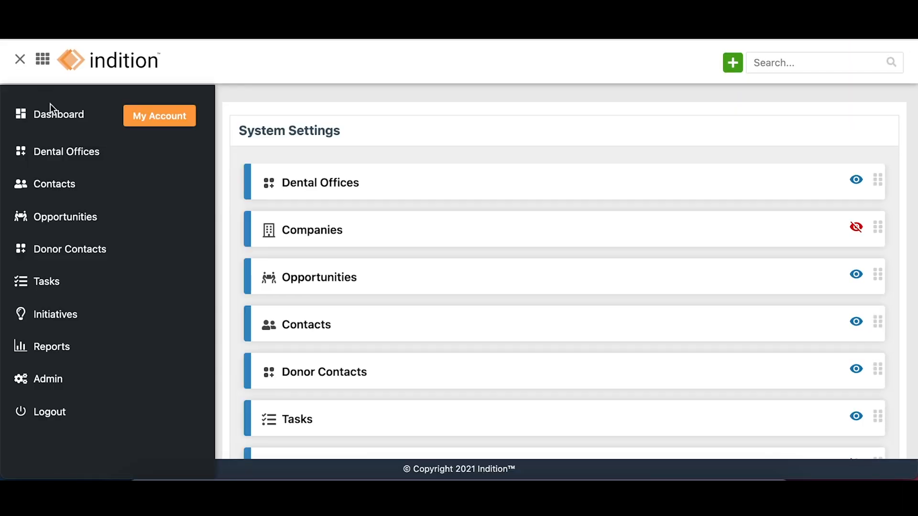
click(106, 160)
click(110, 207)
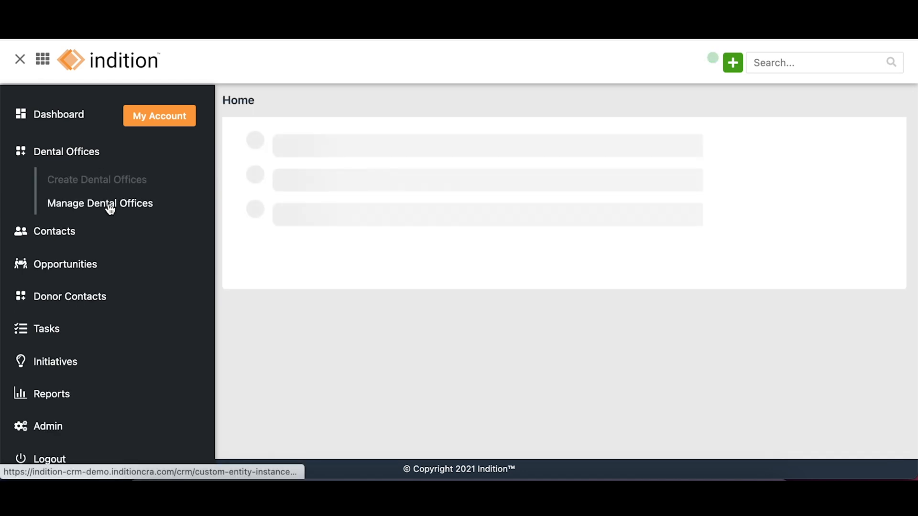